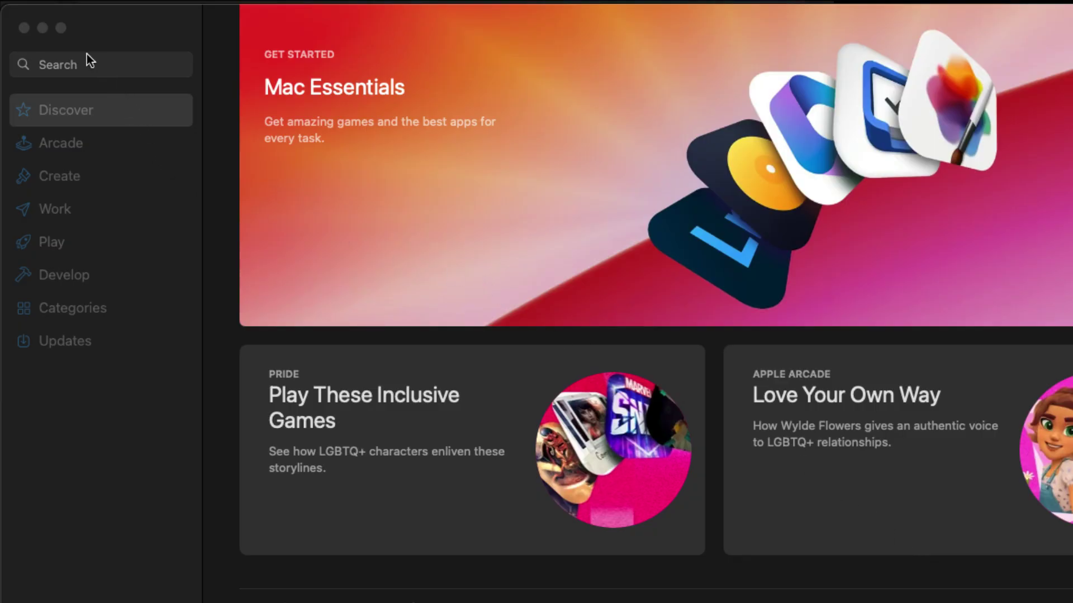
Step: Search the Mac App Store for 'stable diffusion' using the 'Stable D' suggestion
click(87, 66)
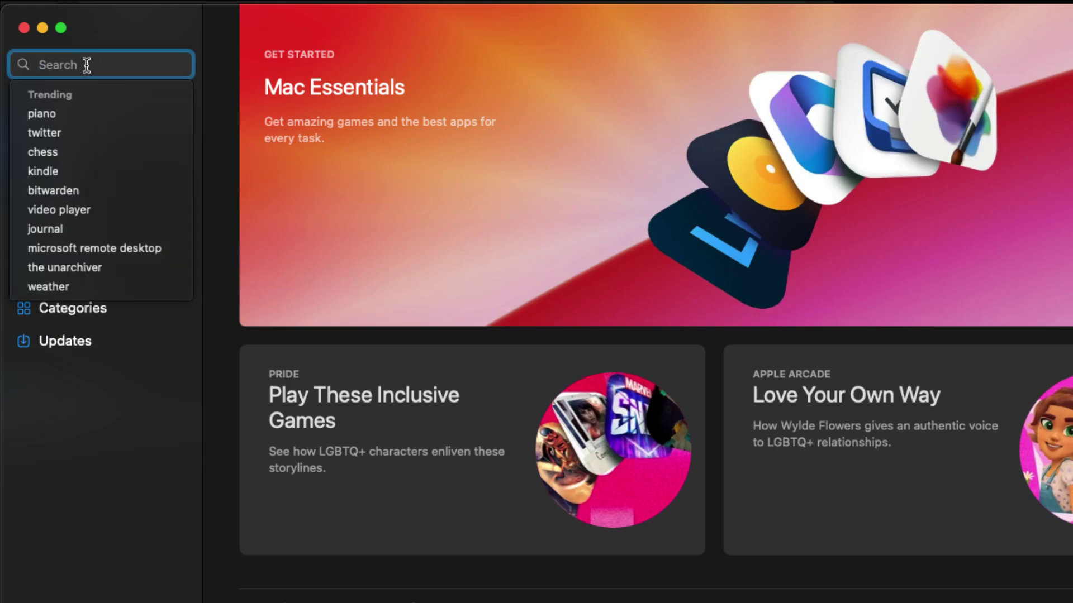
text(Stabl)
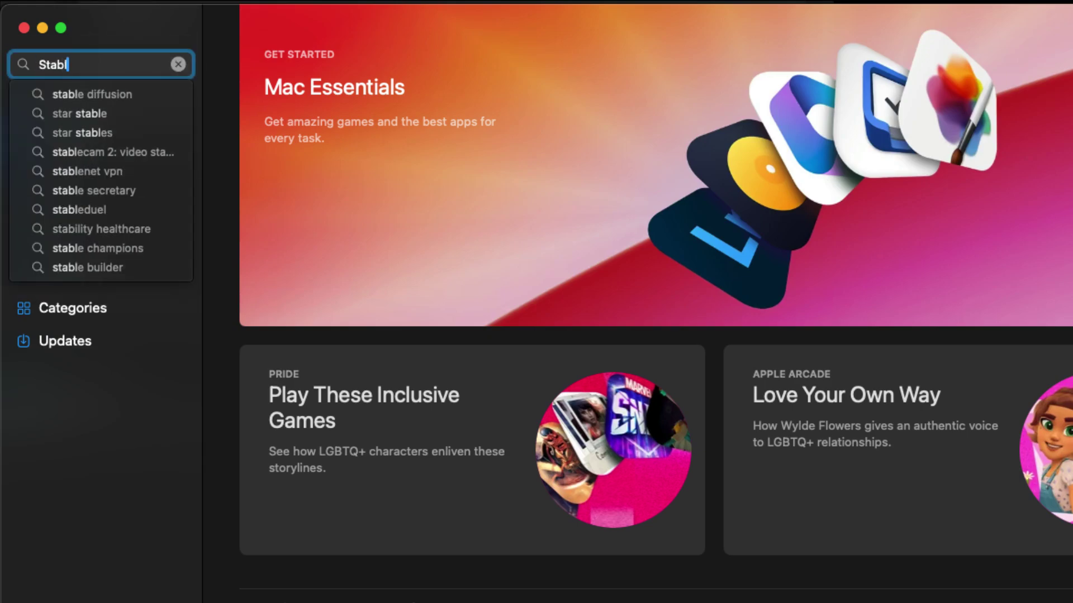
text(e D)
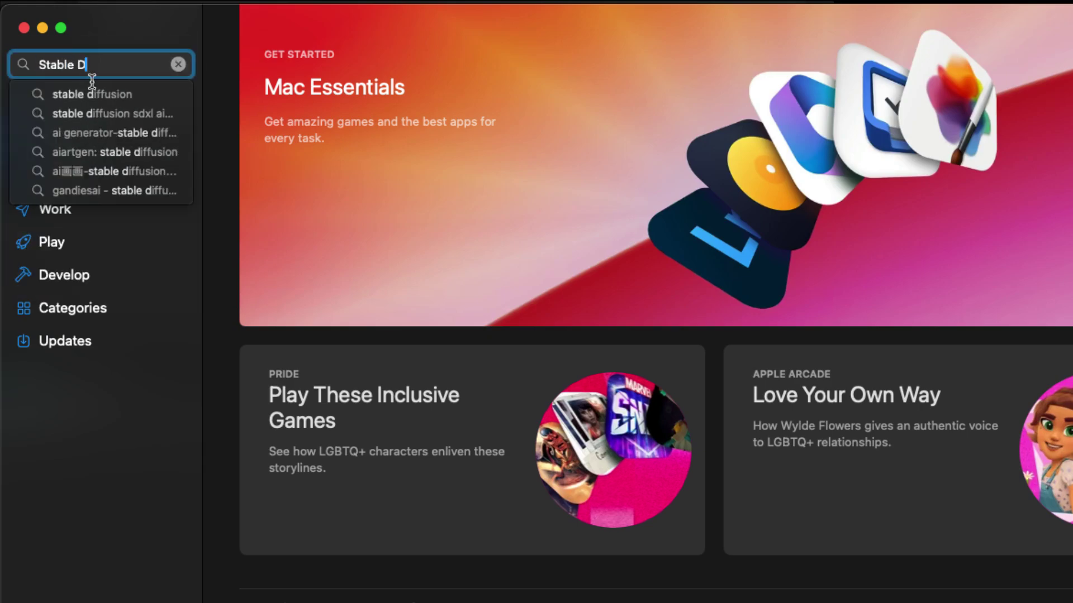
click(108, 95)
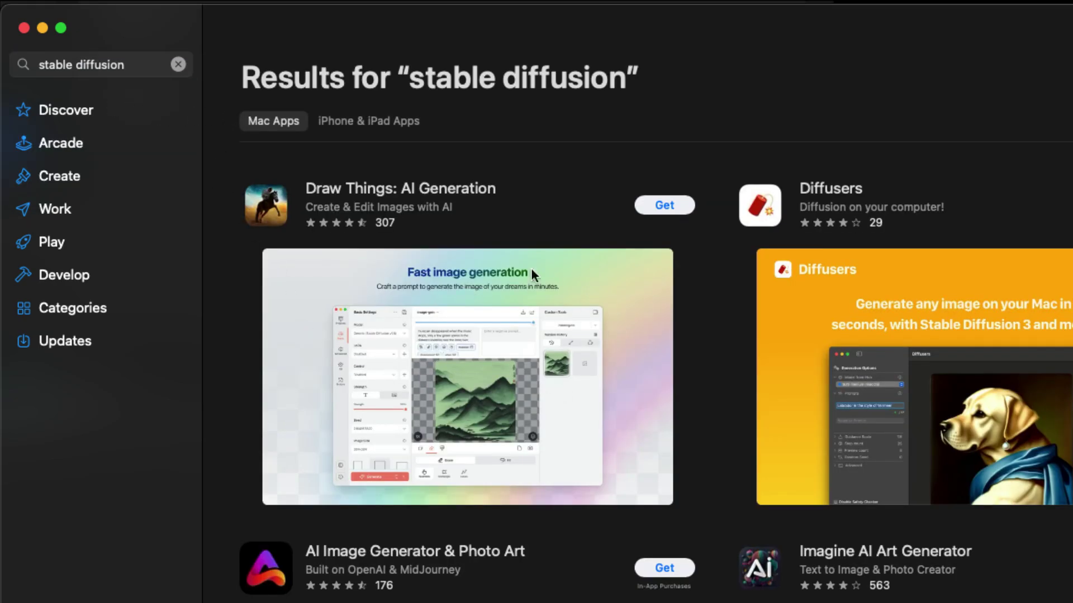
Step: Open Draw Things and pick AnimateLCM SVD XT v1.1 after searching the model list for 'SVD'
click(399, 190)
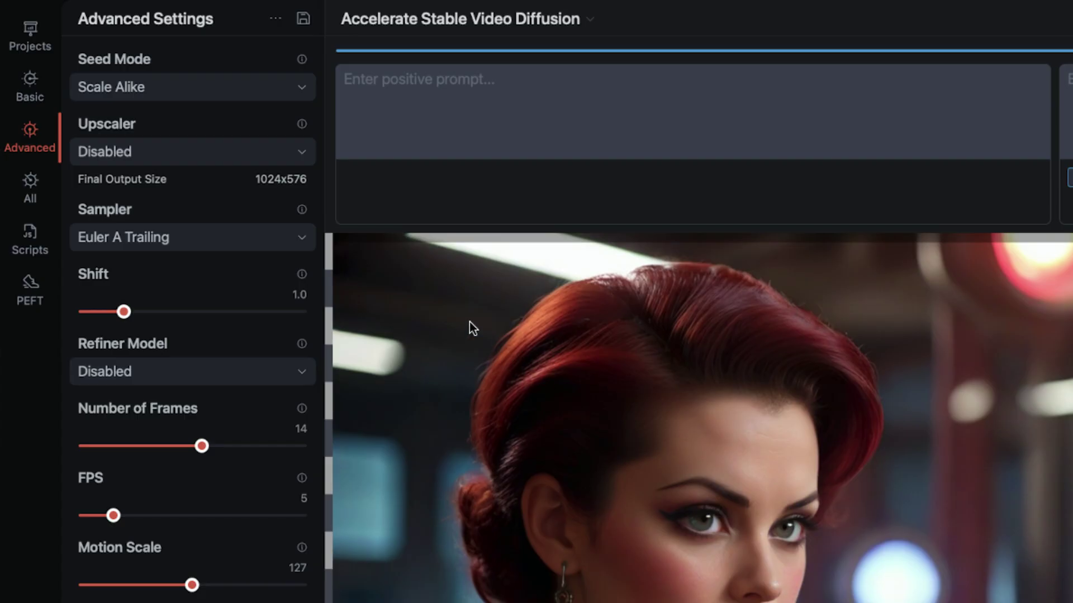
click(31, 80)
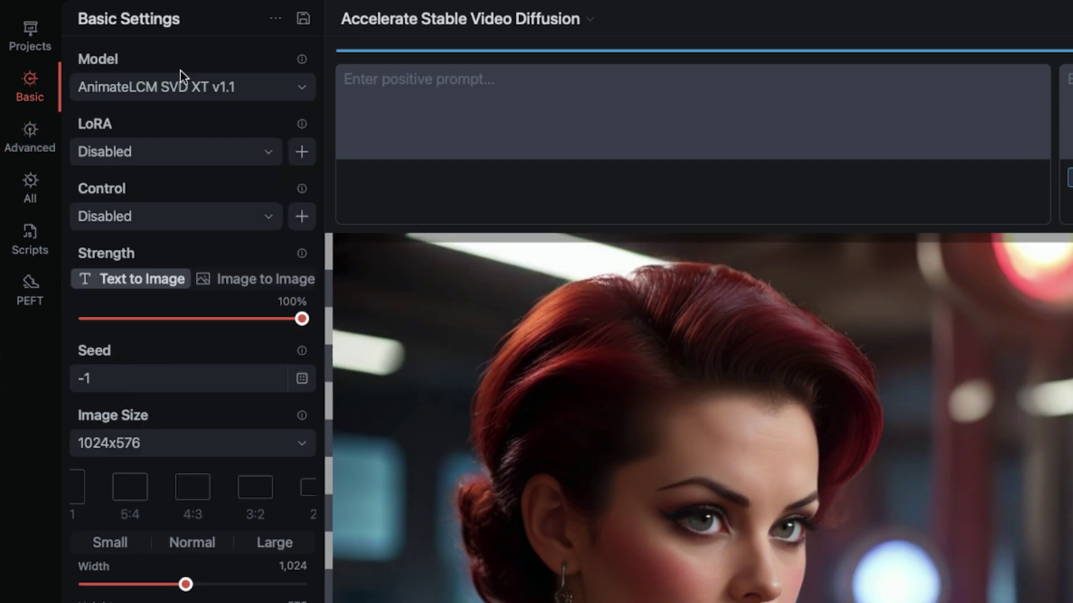
click(234, 87)
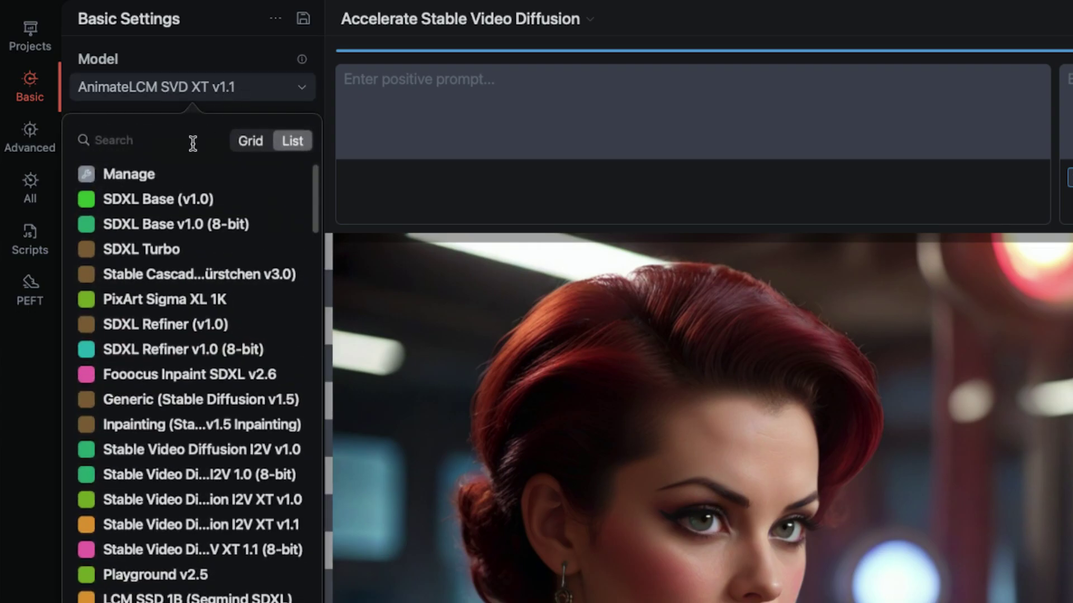
click(152, 139)
text(video)
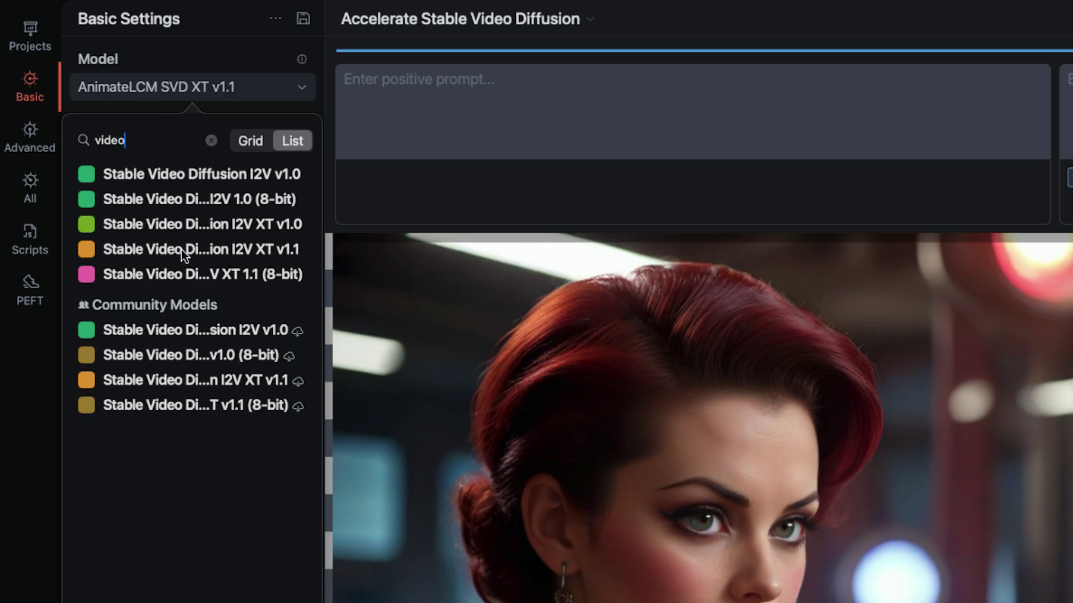
drag(149, 134, 96, 136)
text(SVD)
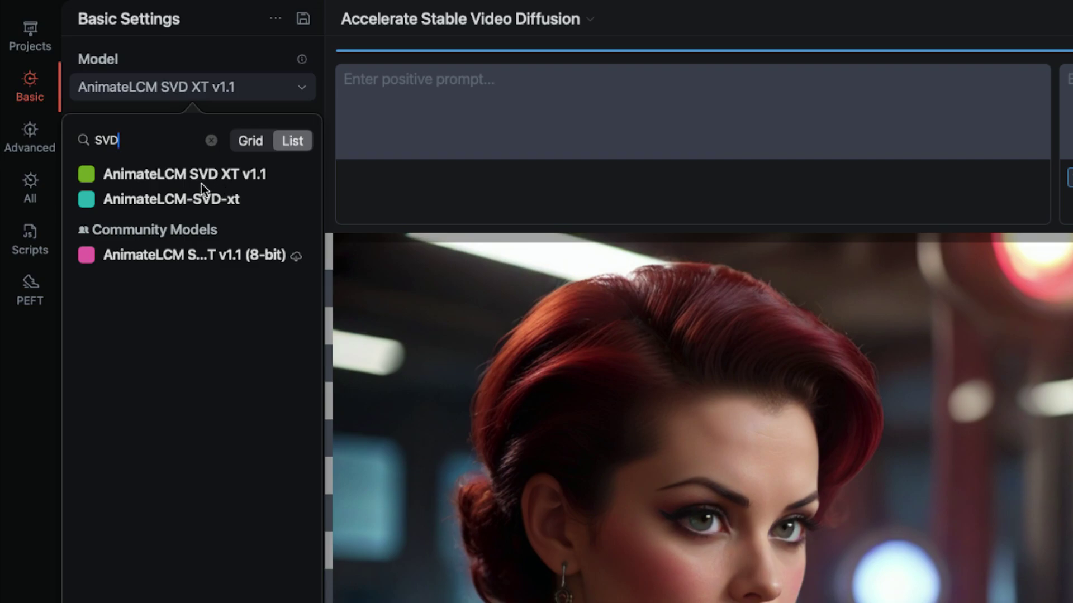
click(177, 173)
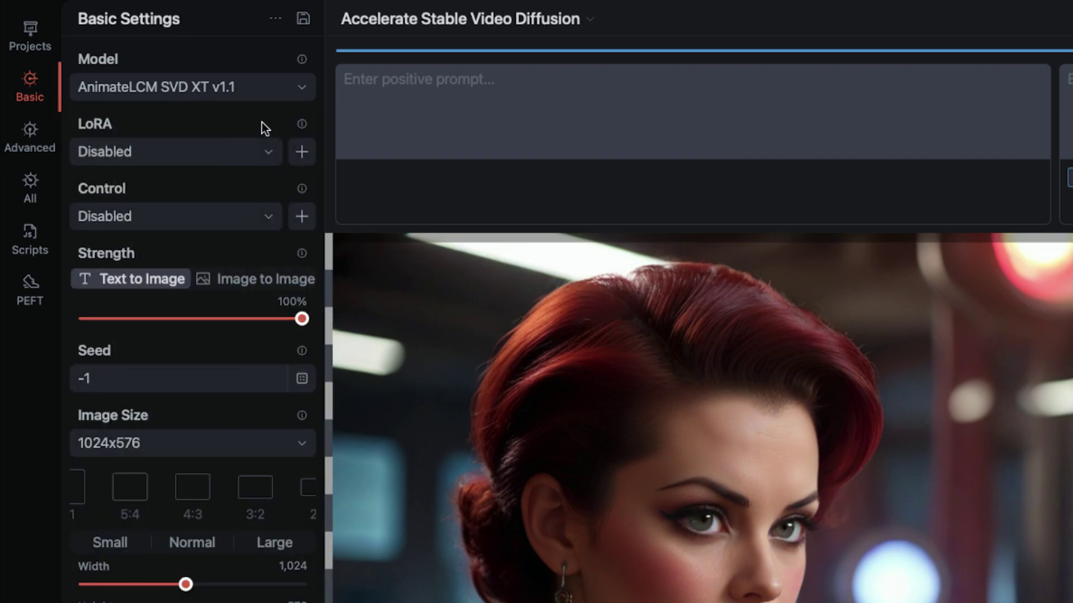
Step: Switch the sampler to LCM in Advanced settings, then review the Basic settings further down
mouse_move(265, 128)
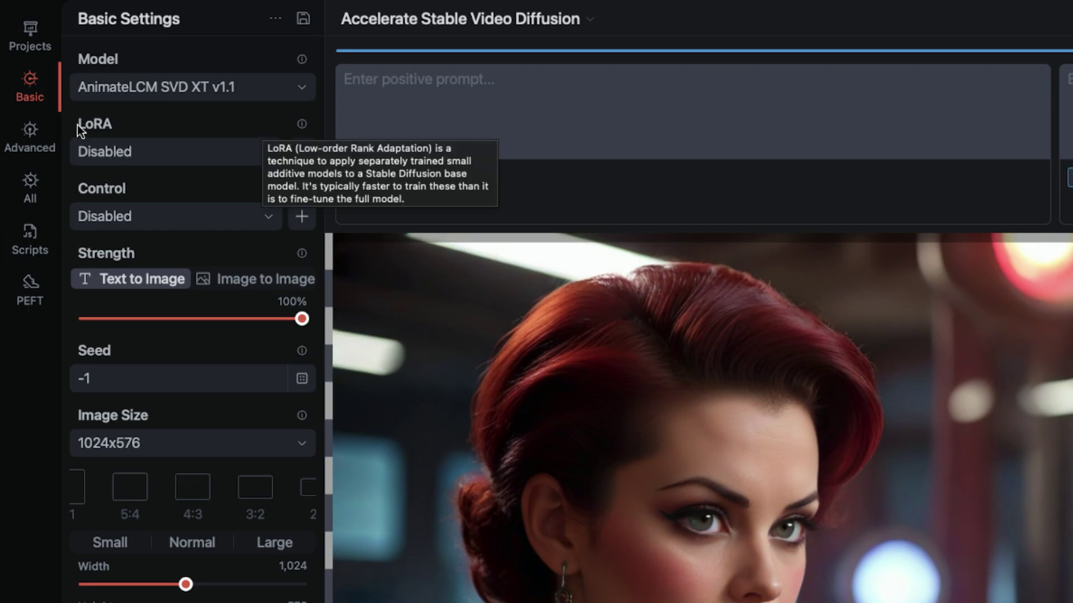
click(28, 136)
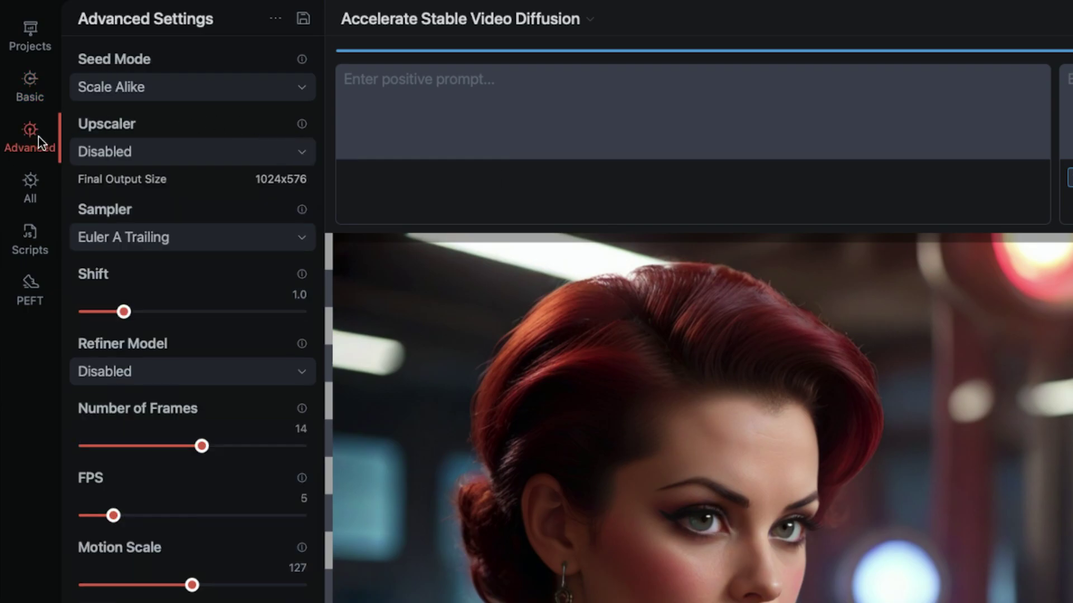
click(196, 241)
click(169, 382)
click(39, 91)
scroll(233, 439, down, 6)
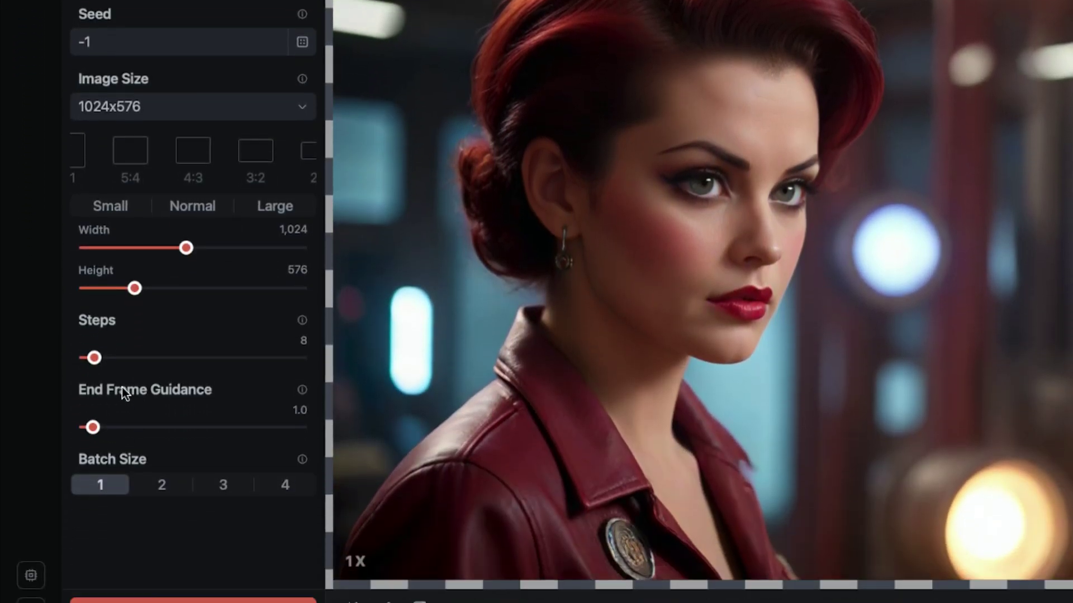
scroll(122, 389, down, 1)
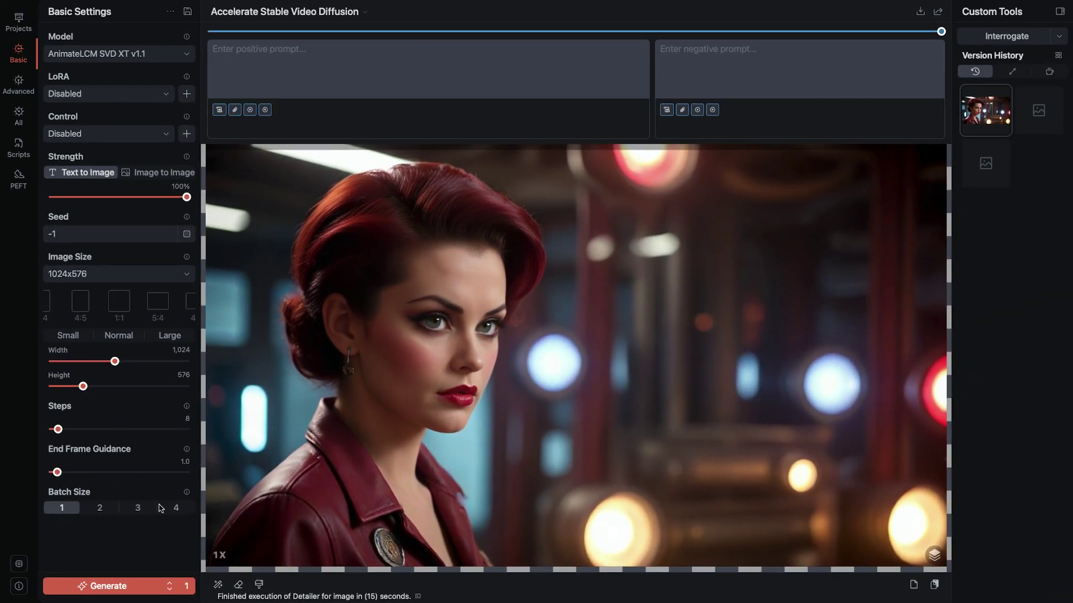
Step: Generate the red-haired woman animation and wait for its 14 frames to render
click(126, 588)
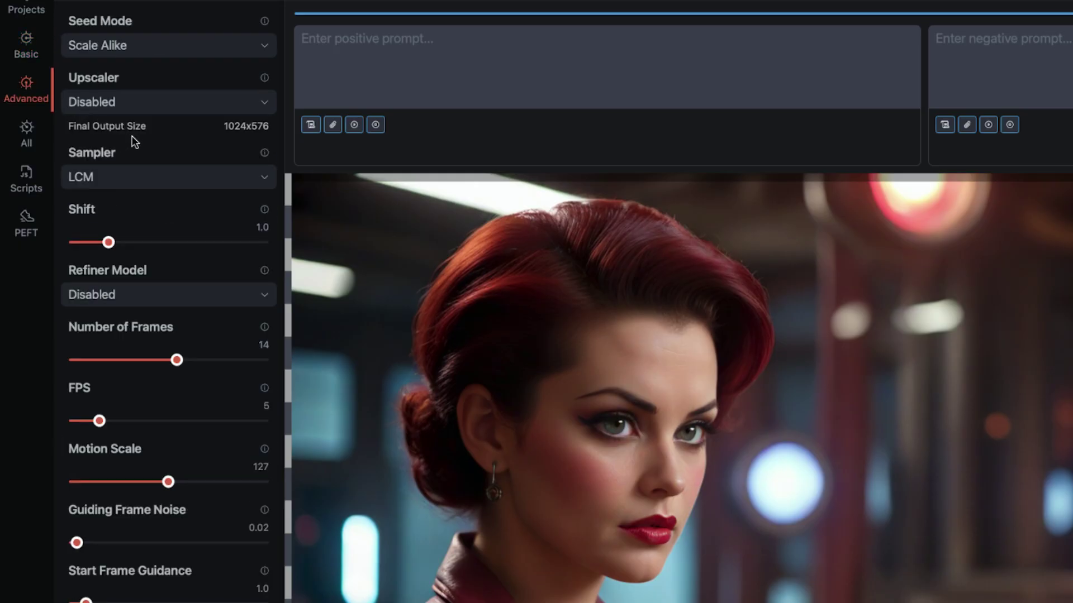
Step: Return to the Basic tab and scroll through every option in the settings panel
click(27, 46)
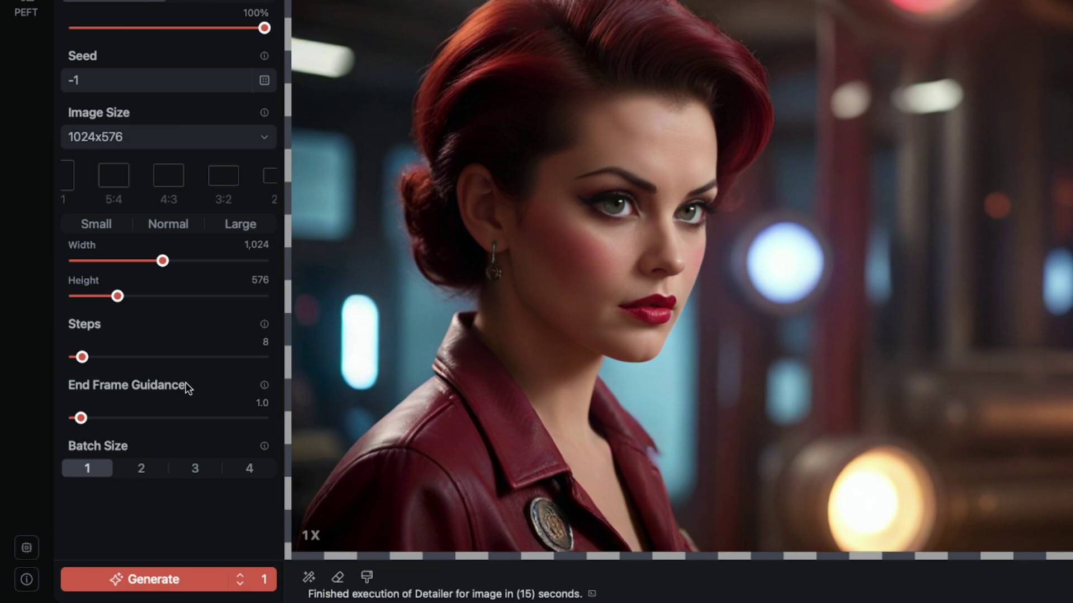
mouse_move(186, 385)
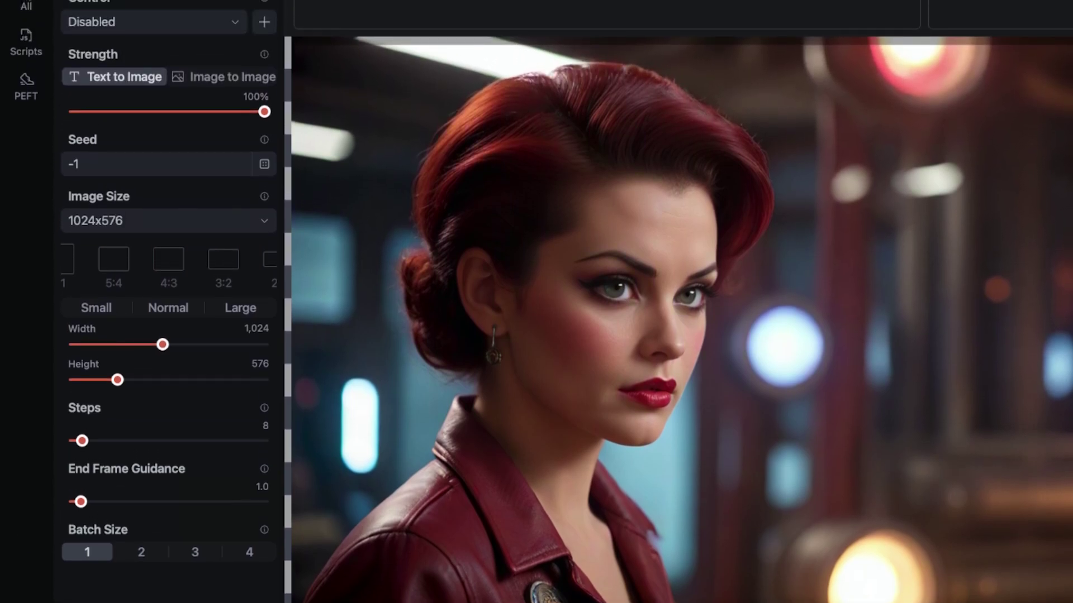
scroll(177, 183, down, 5)
scroll(185, 211, down, 2)
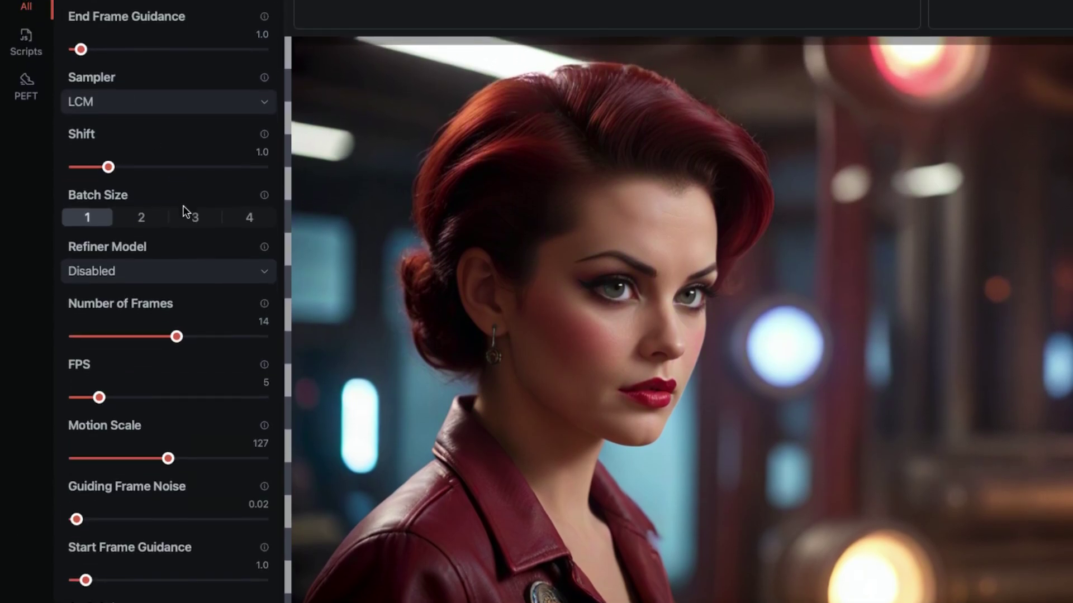
scroll(186, 211, down, 4)
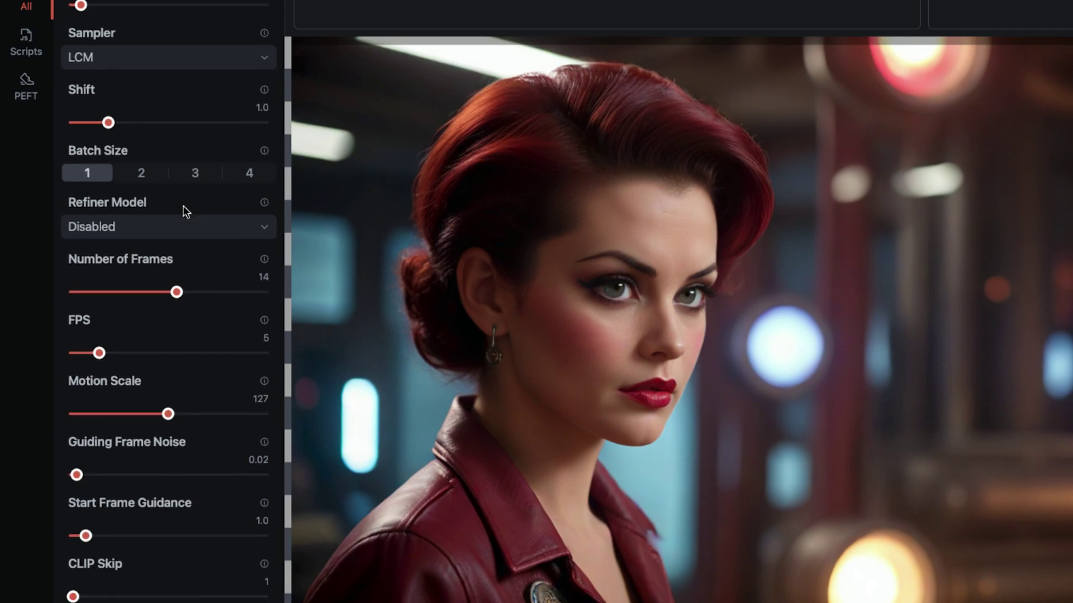
scroll(186, 212, down, 1)
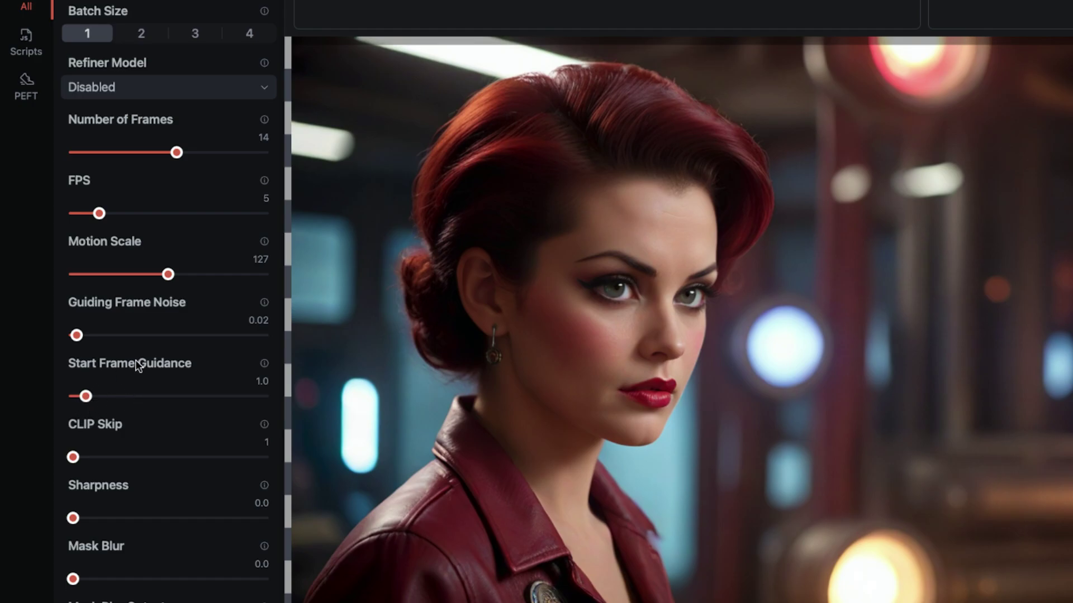
scroll(135, 360, up, 2)
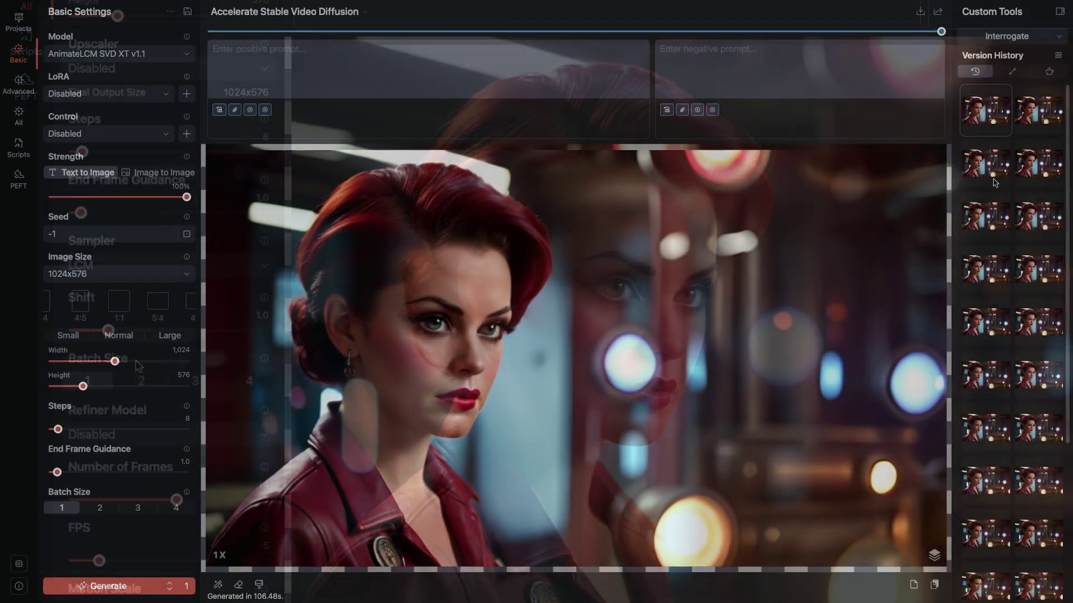
scroll(995, 182, down, 5)
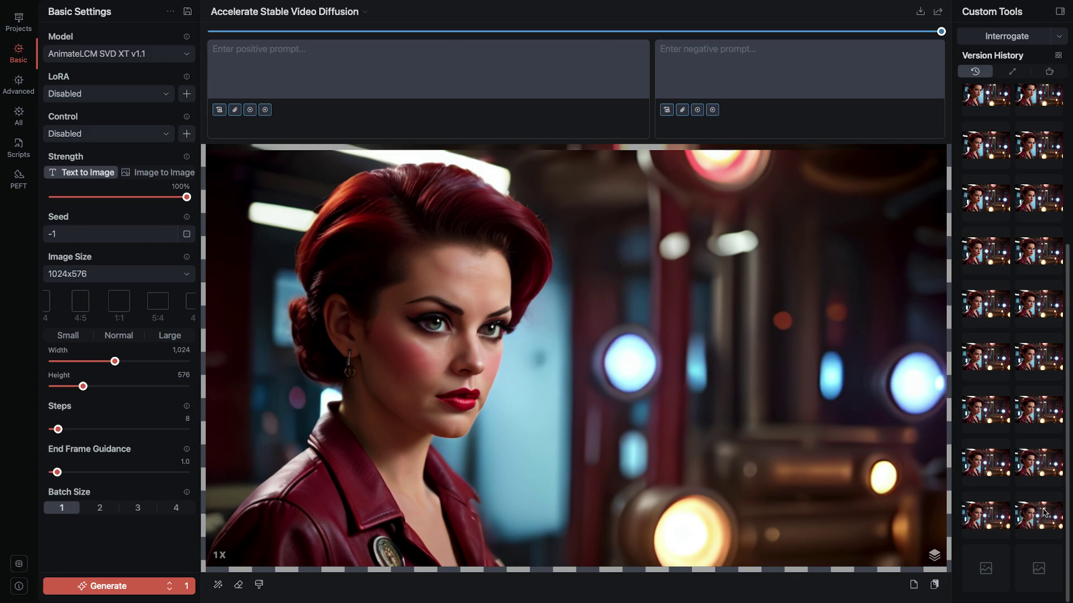
click(1039, 518)
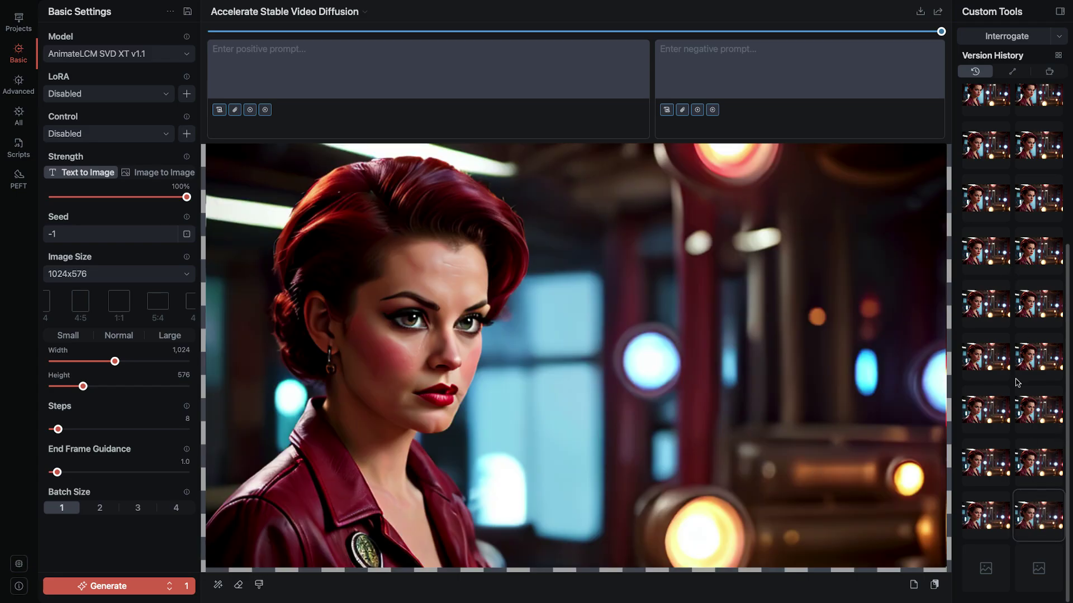
scroll(993, 236, up, 5)
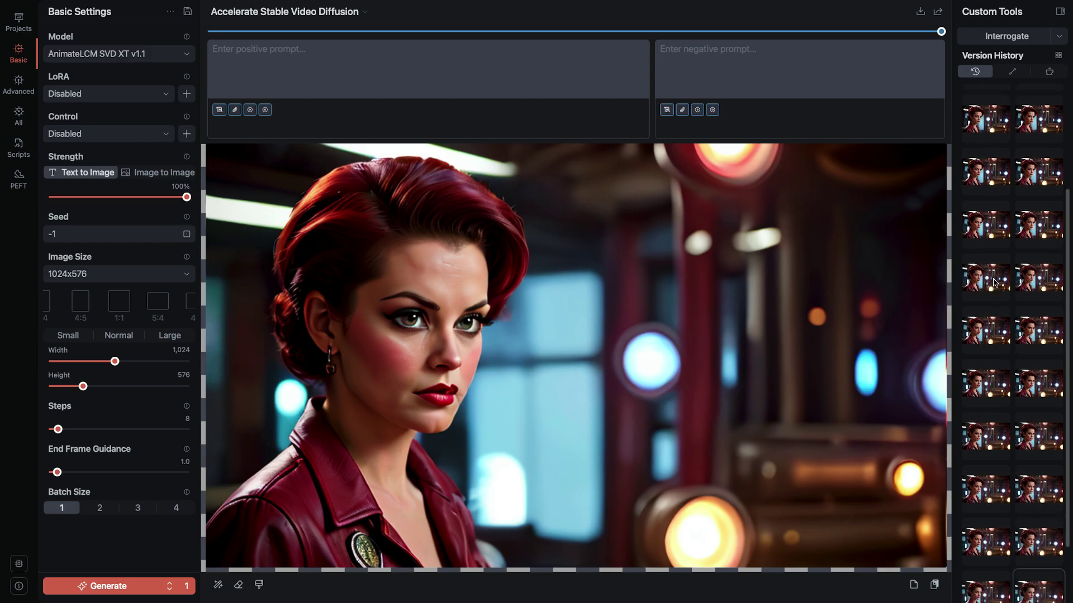
click(984, 111)
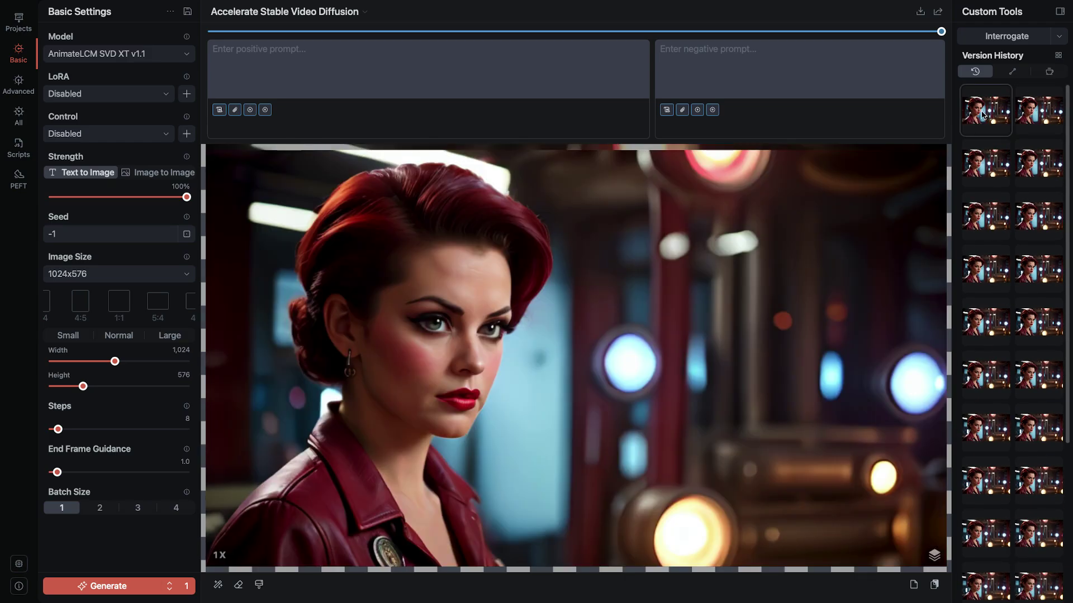
scroll(1022, 419, down, 5)
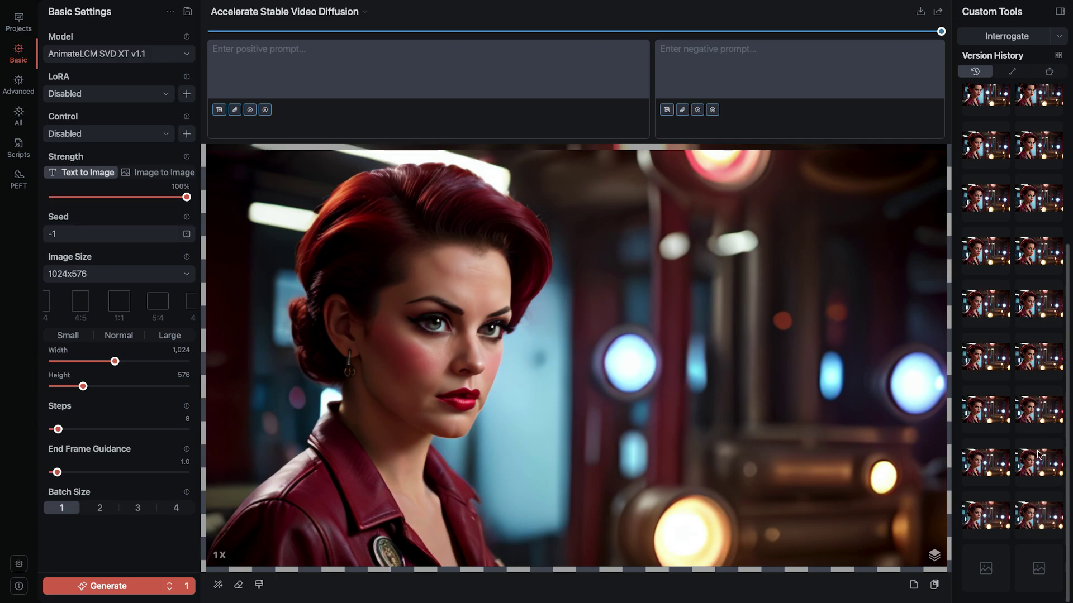
click(1038, 518)
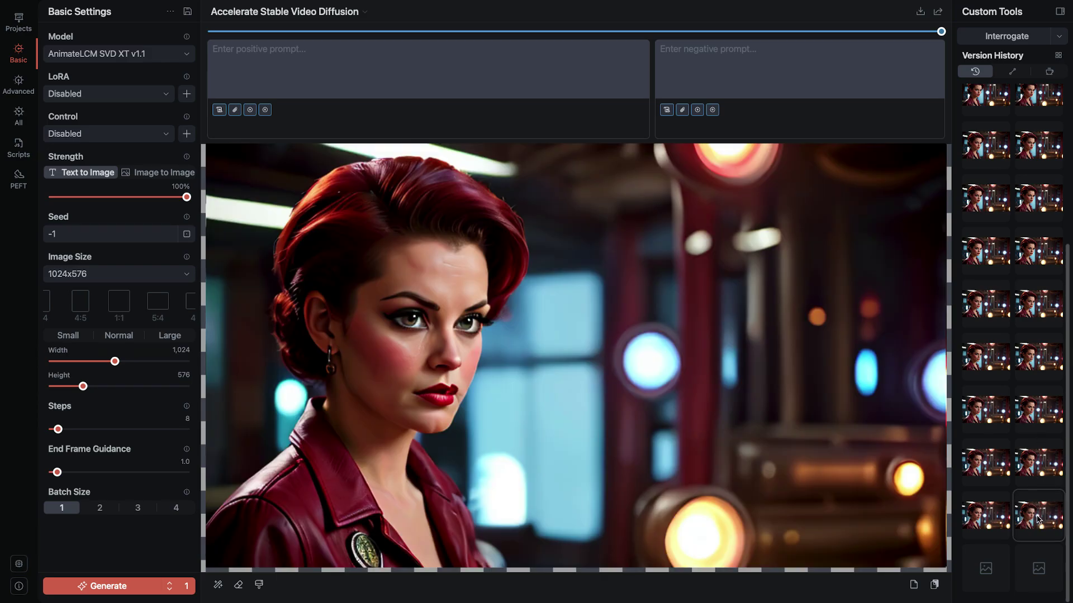
scroll(1031, 393, up, 5)
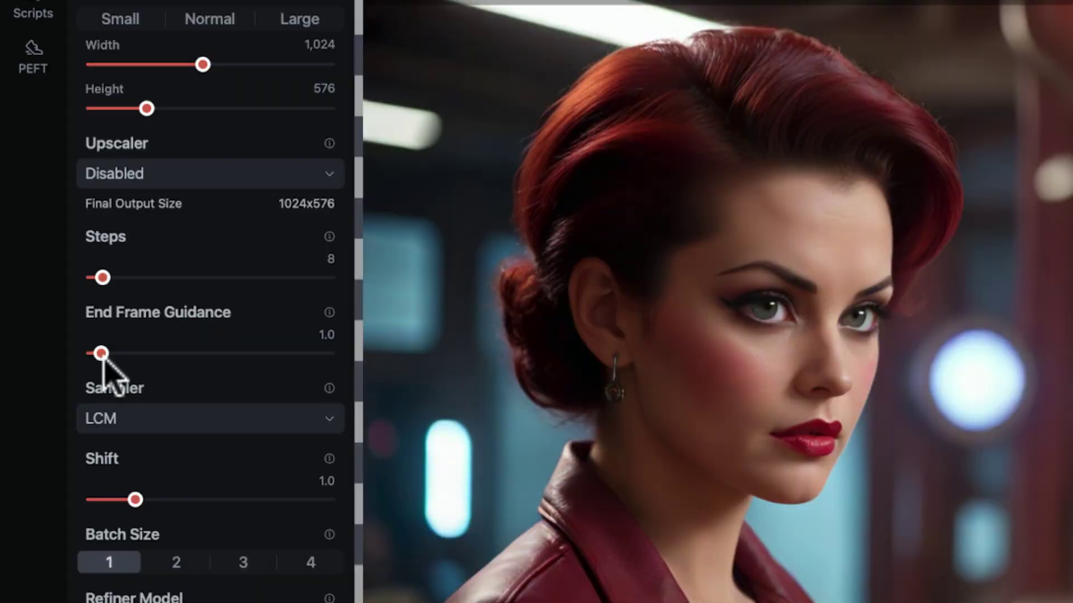
click(101, 353)
drag(101, 353, 99, 353)
drag(99, 353, 101, 353)
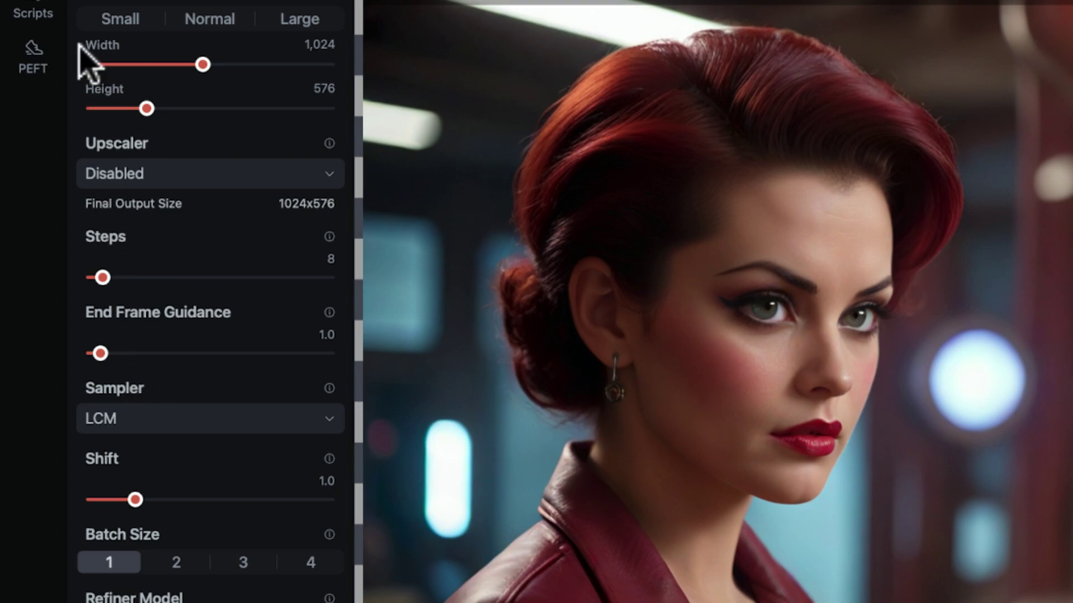
Step: Set Number of Frames to 25 and settle the FPS slider at 9
scroll(210, 302, down, 7)
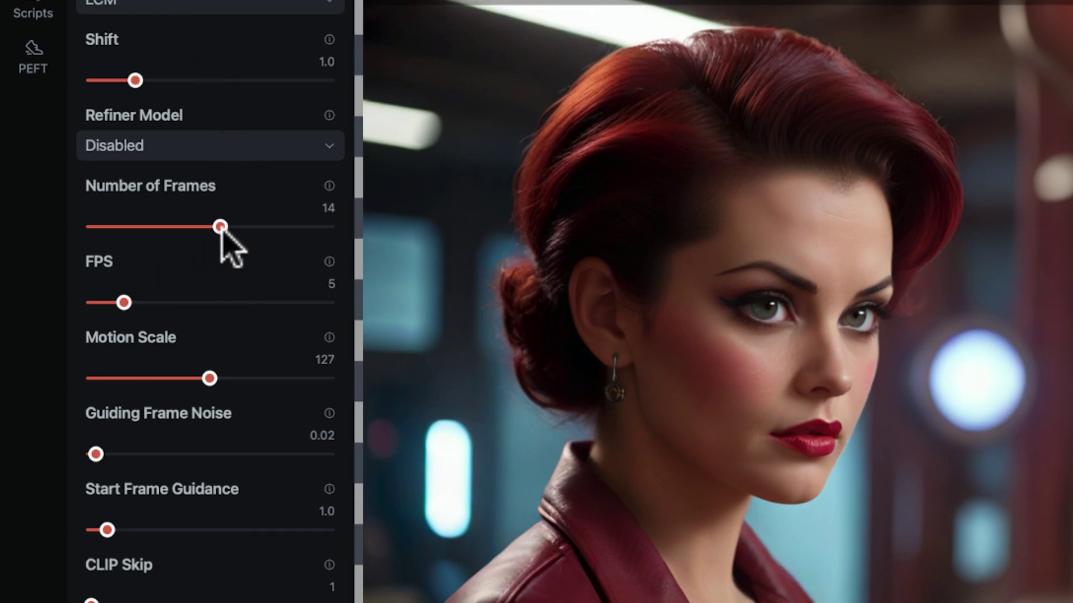
drag(220, 228, 342, 233)
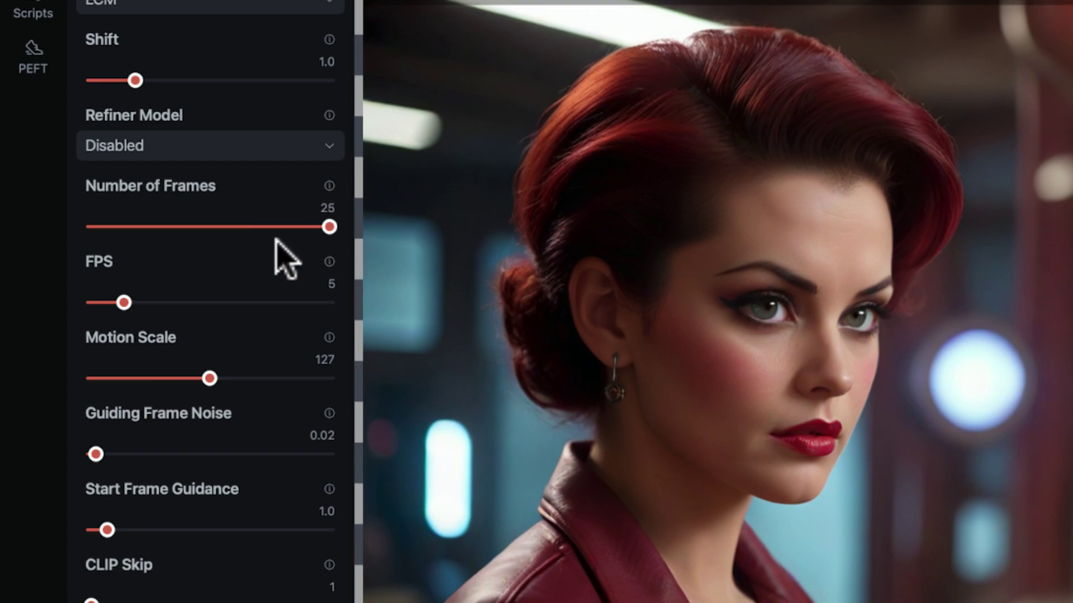
scroll(276, 246, down, 1)
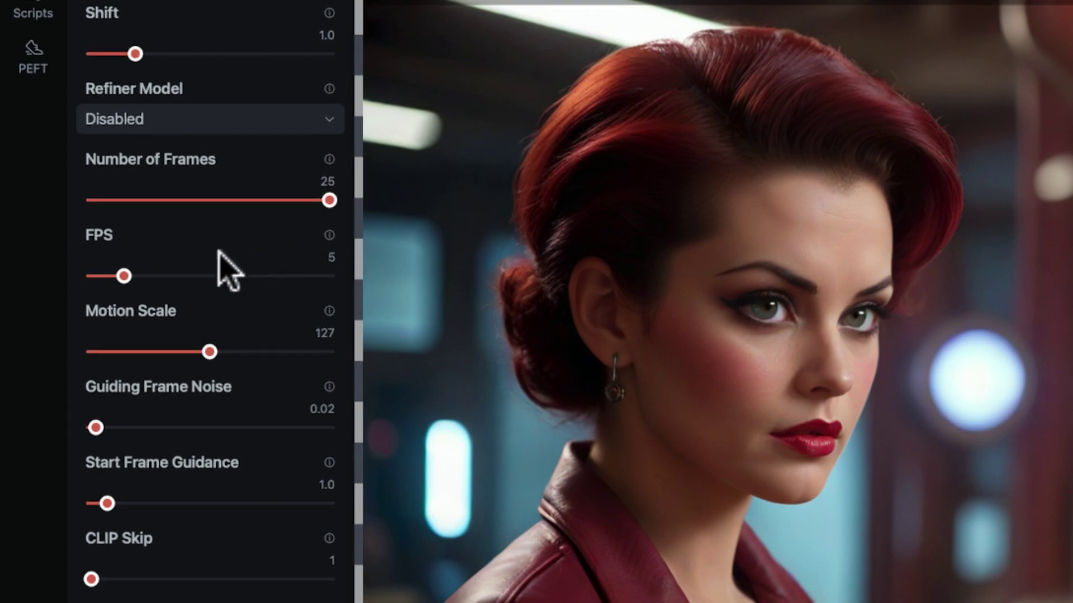
drag(124, 275, 289, 276)
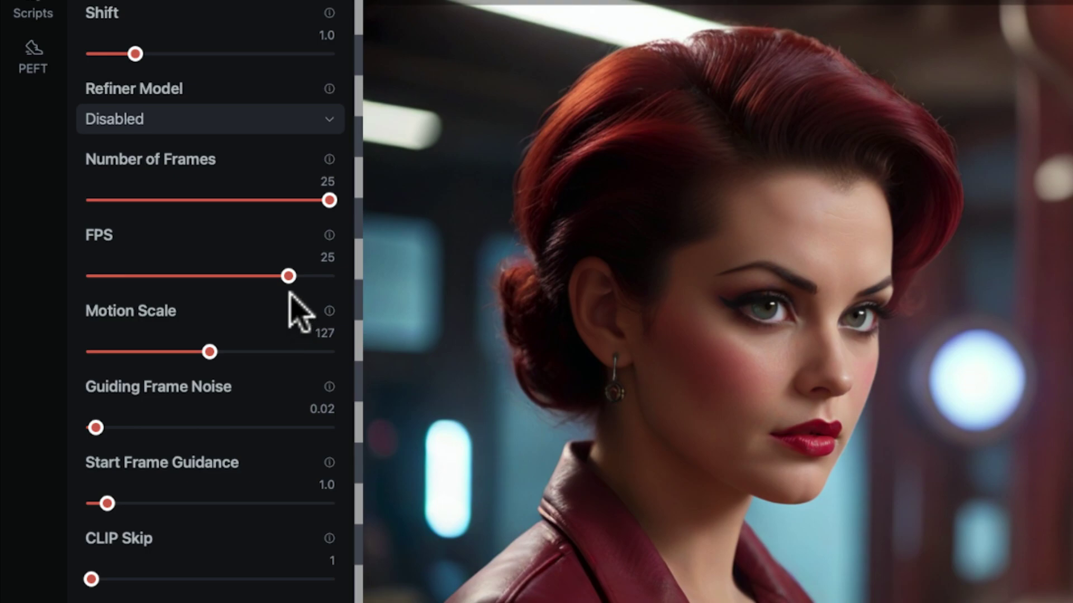
drag(289, 276, 281, 276)
drag(280, 276, 180, 276)
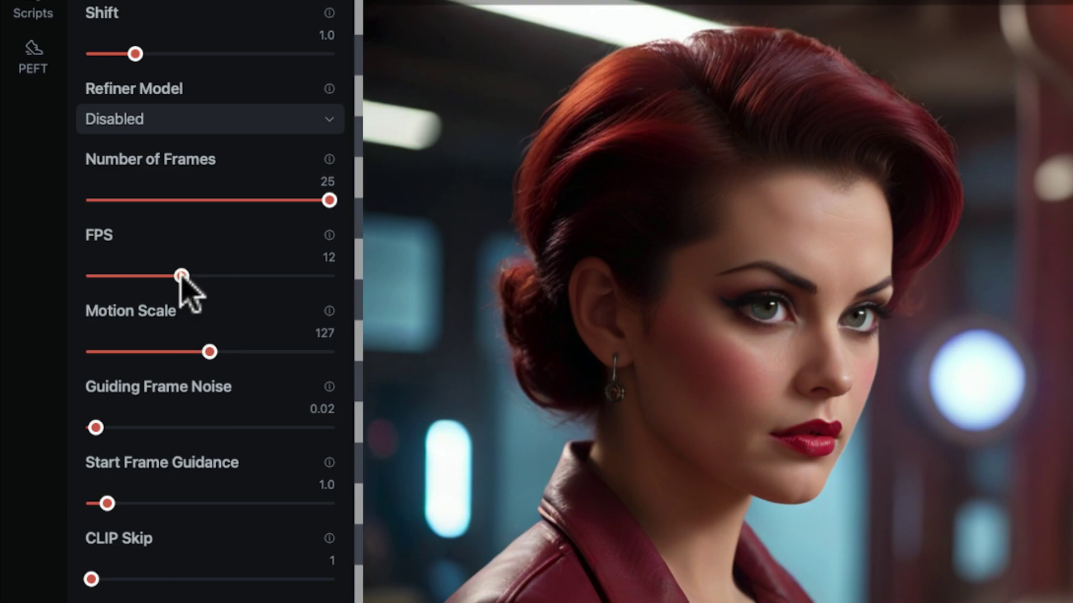
drag(180, 276, 158, 276)
drag(158, 276, 132, 276)
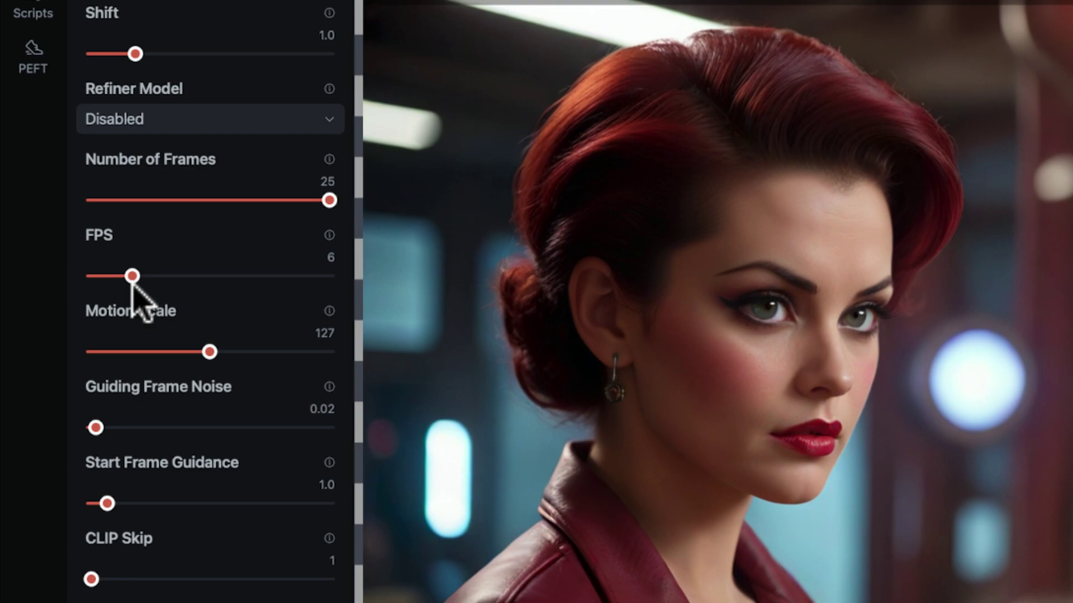
drag(132, 276, 158, 276)
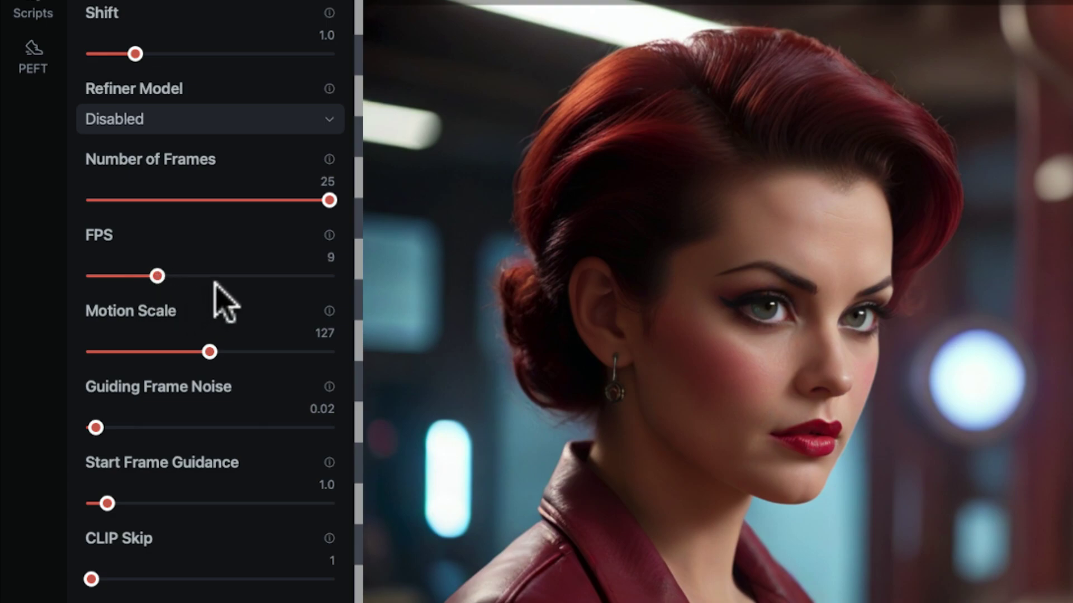
Step: Drag the Motion Scale slider down from 127 to about 51
scroll(221, 302, down, 5)
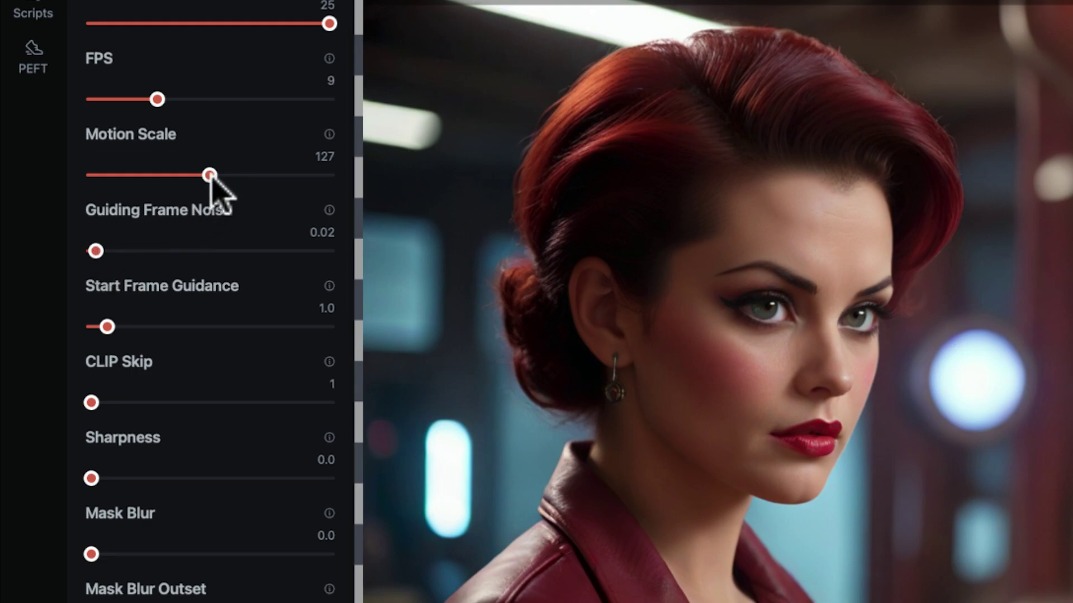
mouse_move(210, 175)
mouse_down()
mouse_move(241, 175)
mouse_move(144, 175)
mouse_move(224, 176)
mouse_up()
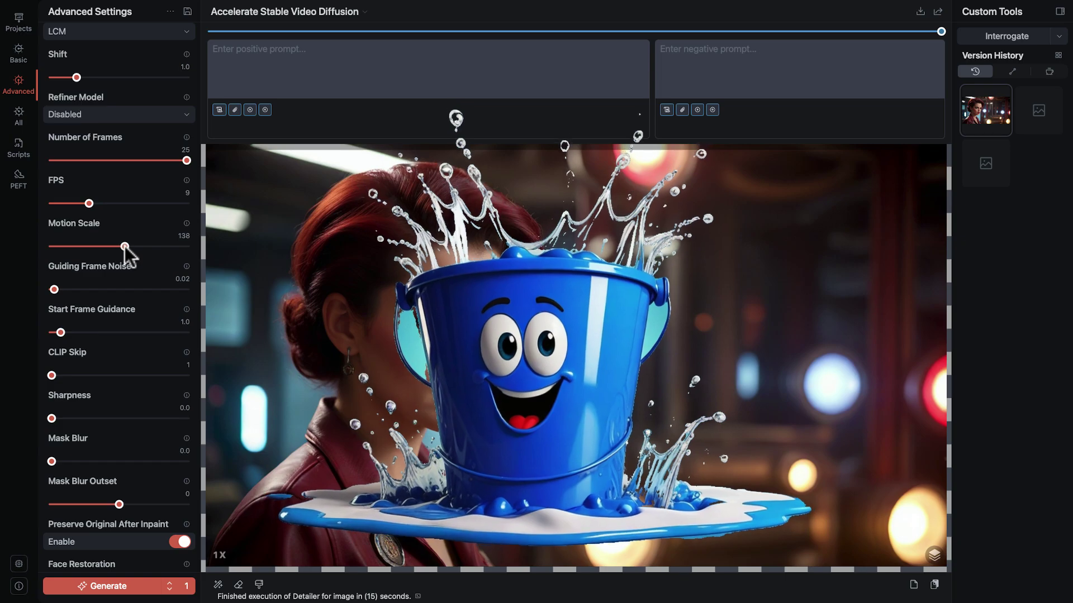
drag(125, 246, 81, 258)
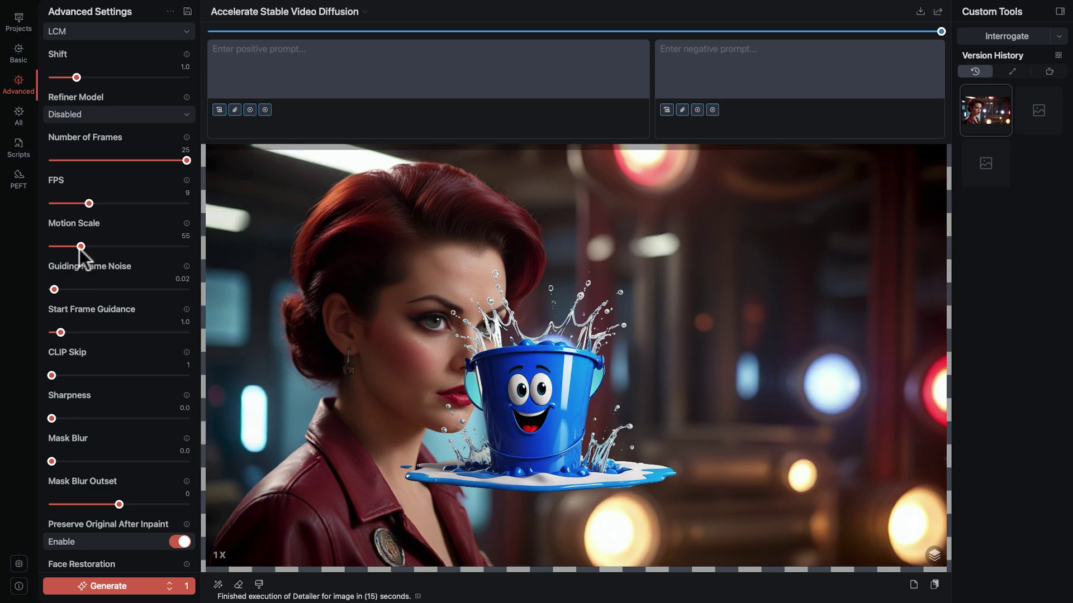
mouse_move(81, 247)
mouse_down()
mouse_move(147, 247)
mouse_move(78, 247)
mouse_up()
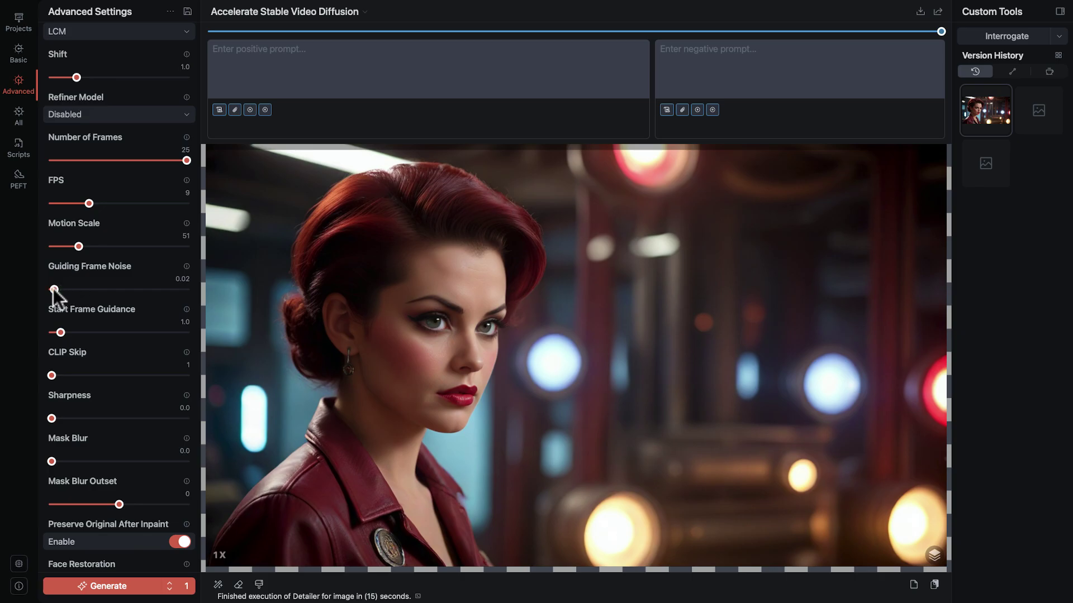
Step: Raise Guiding Frame Noise to about 0.24, then bring it back to 0.00
drag(54, 289, 79, 289)
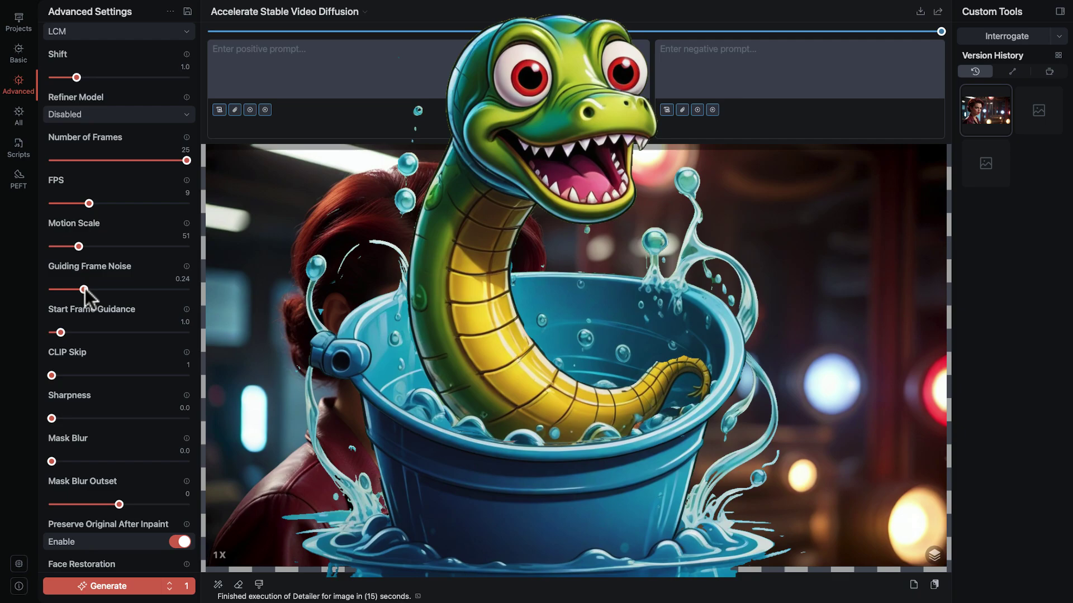
drag(85, 289, 51, 294)
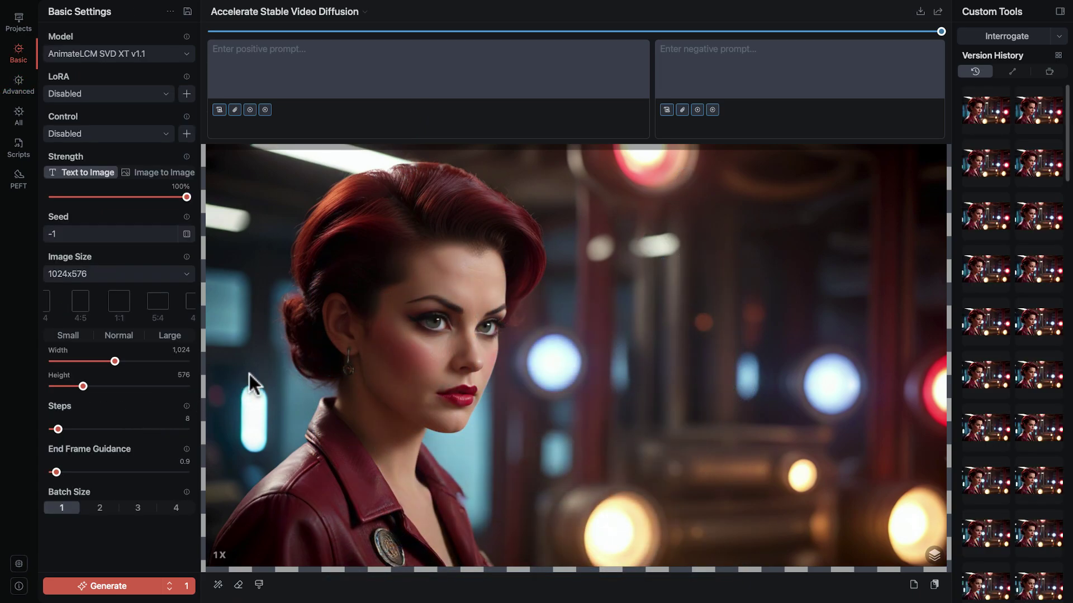
Step: Shift-select a range of frames in Version History and export them as a video
click(1057, 56)
click(469, 223)
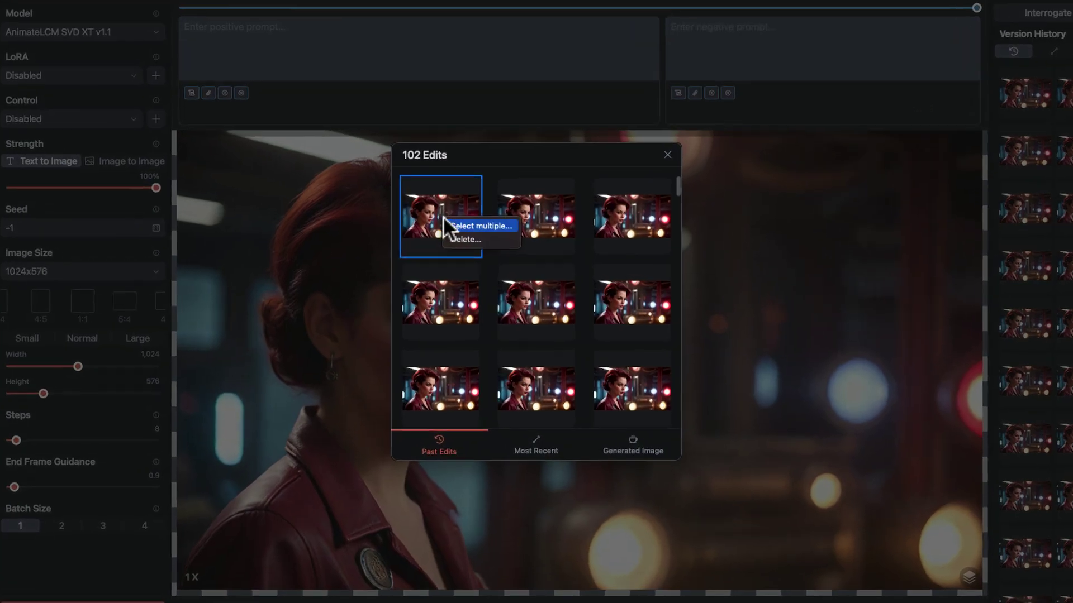
scroll(473, 228, down, 2)
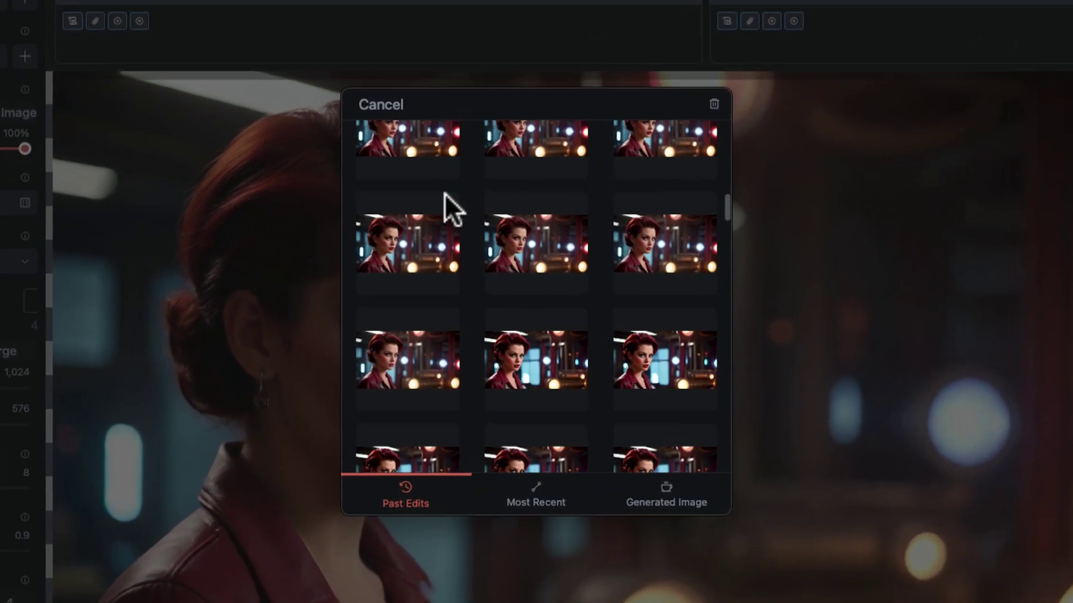
scroll(445, 194, down, 1)
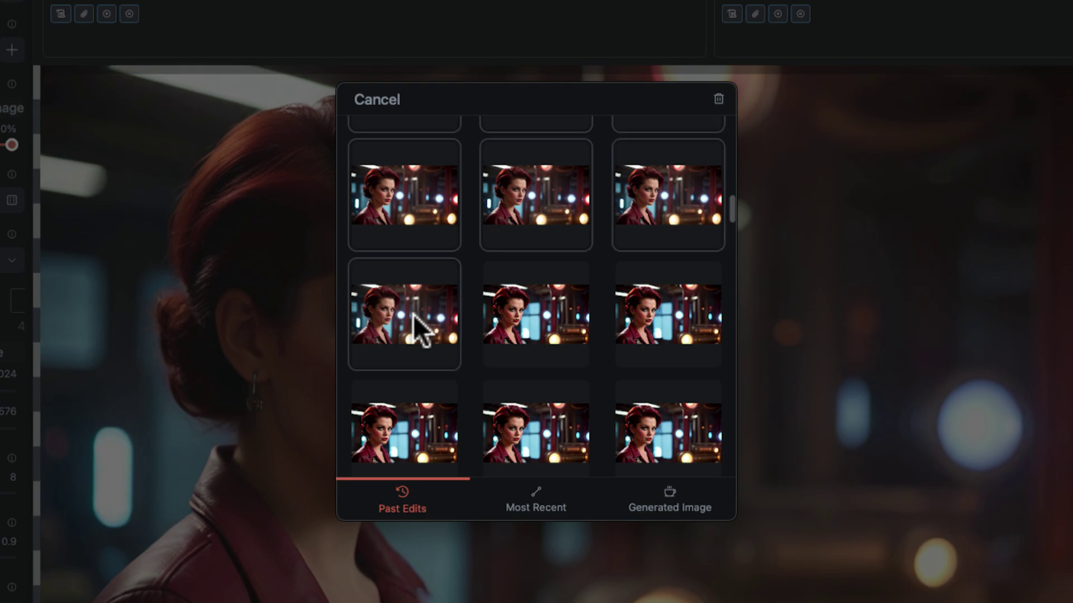
shift+click(398, 304)
right_click(398, 305)
mouse_move(424, 351)
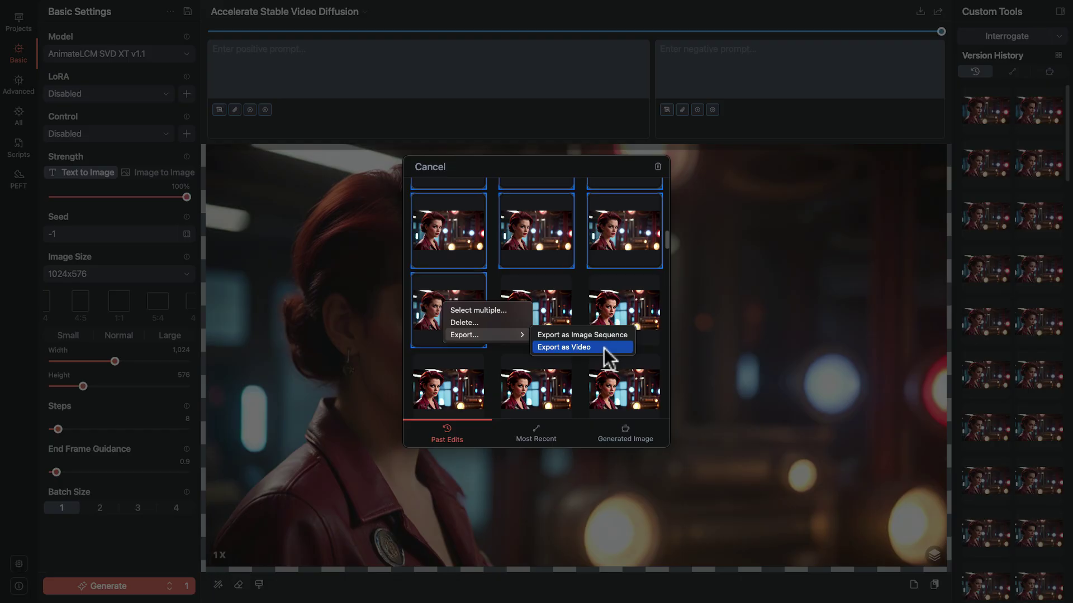
click(433, 167)
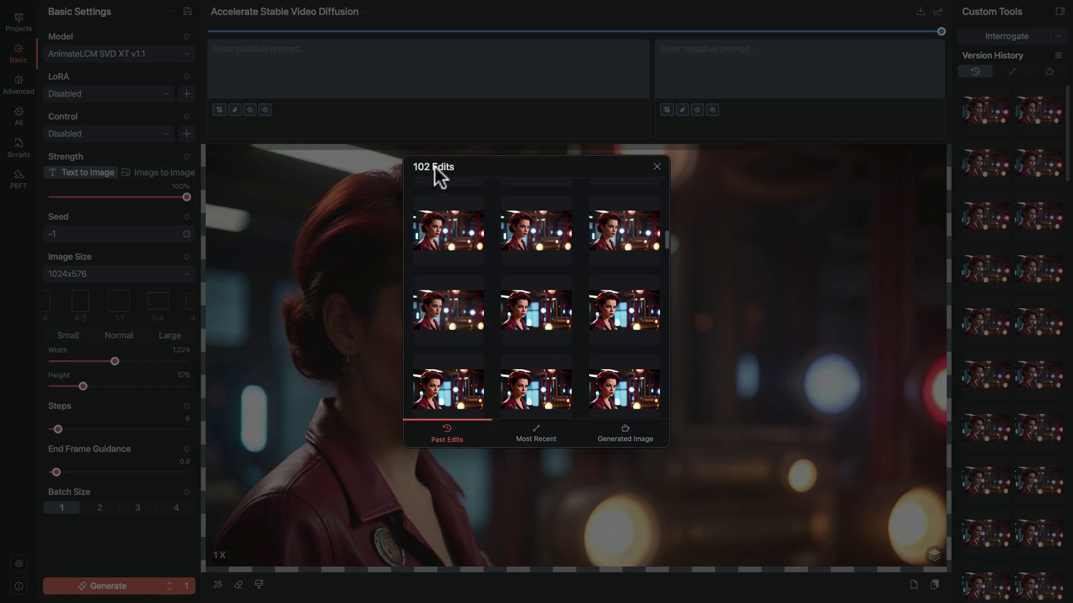
click(657, 167)
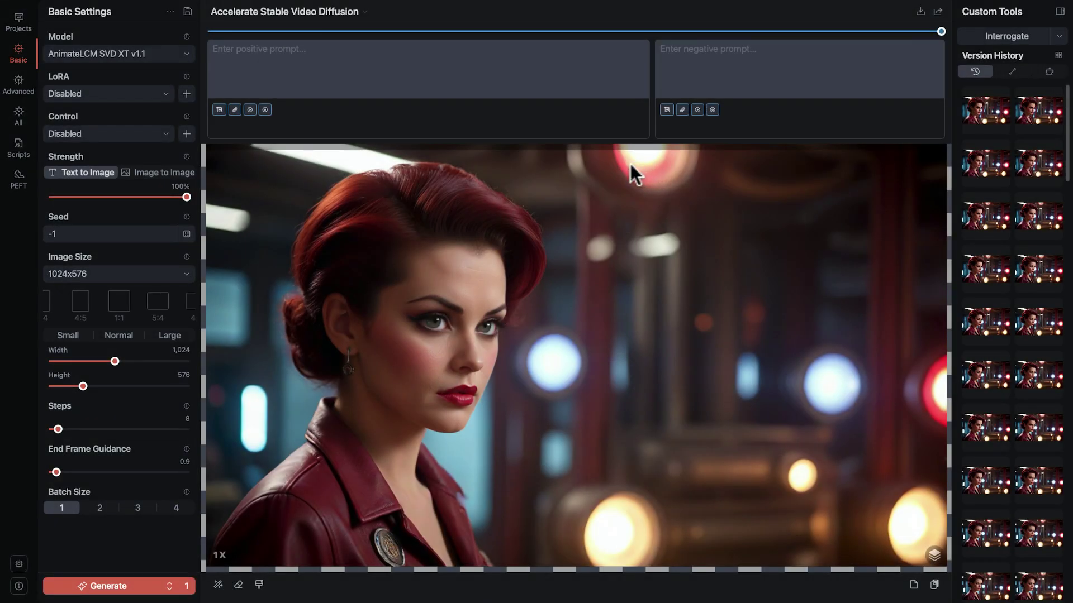
Step: Show the Save Generated Images to choices in Advanced settings, currently the Desktop DT folder
click(19, 87)
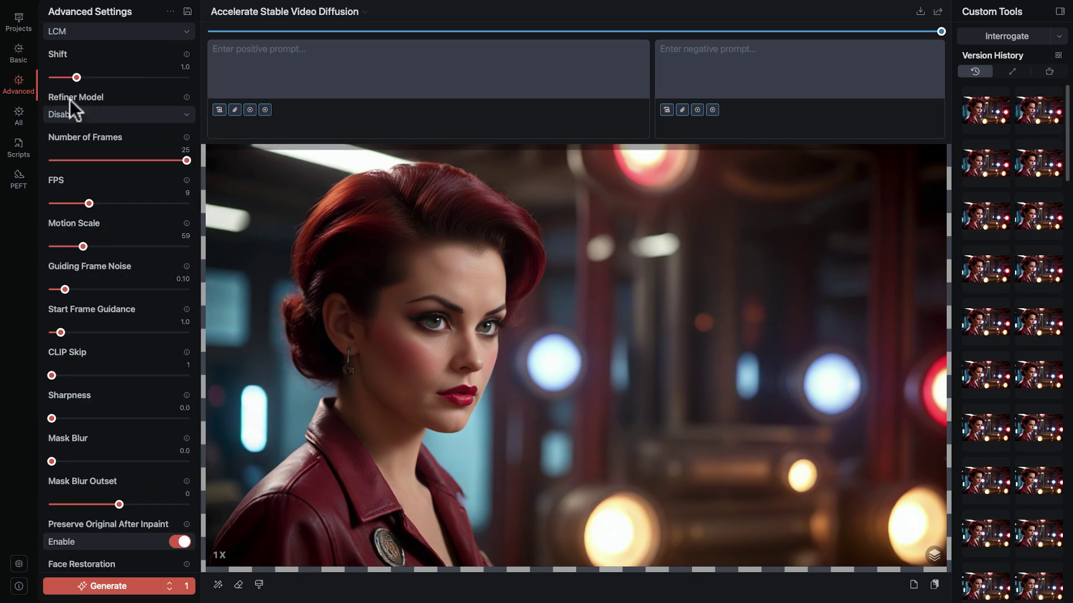
scroll(130, 122, down, 3)
scroll(130, 122, down, 10)
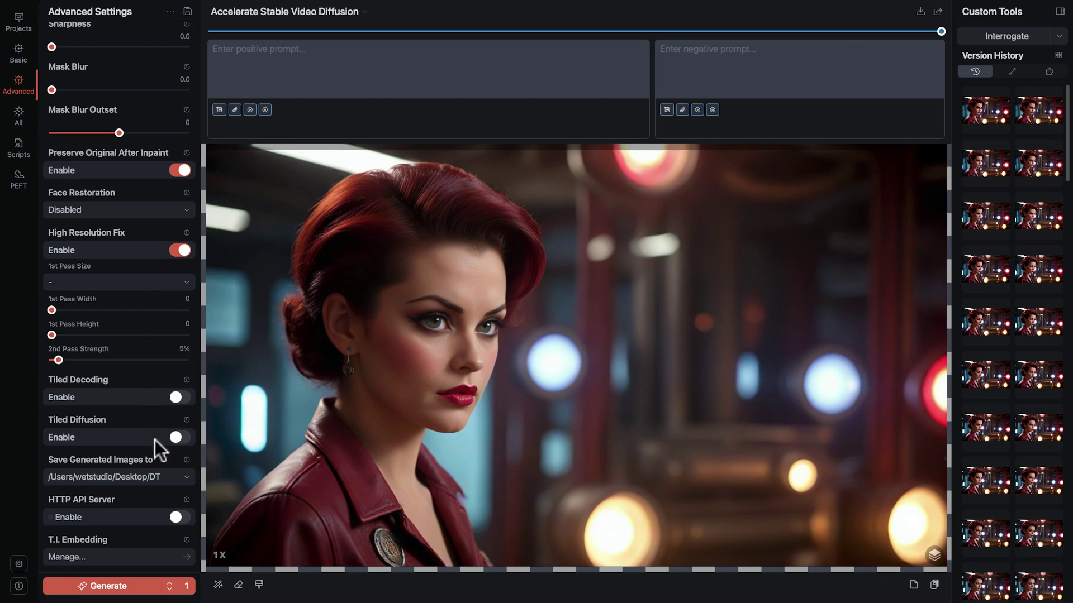
click(186, 478)
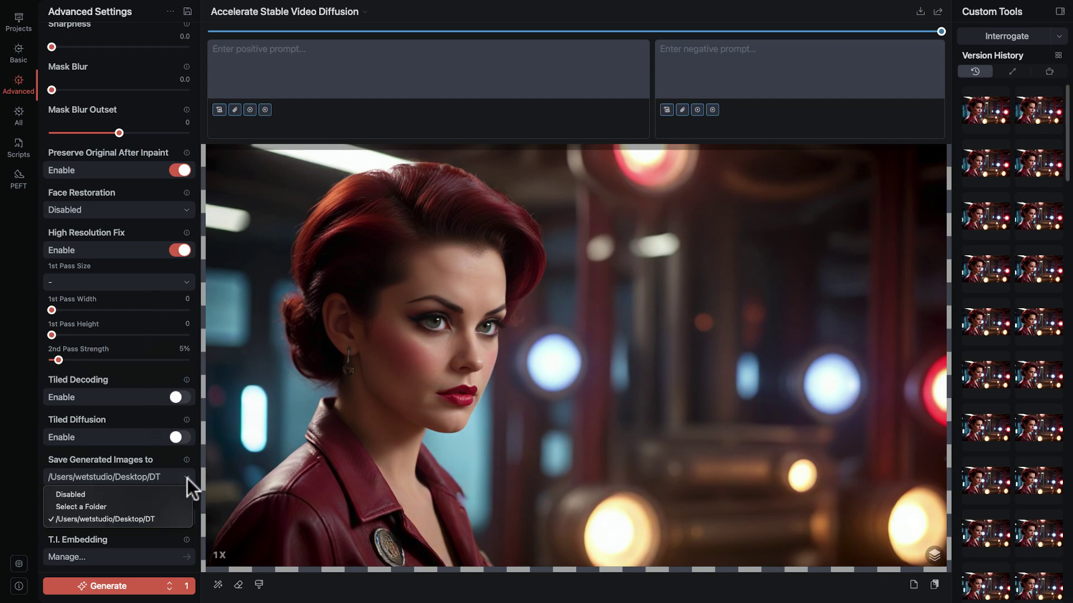